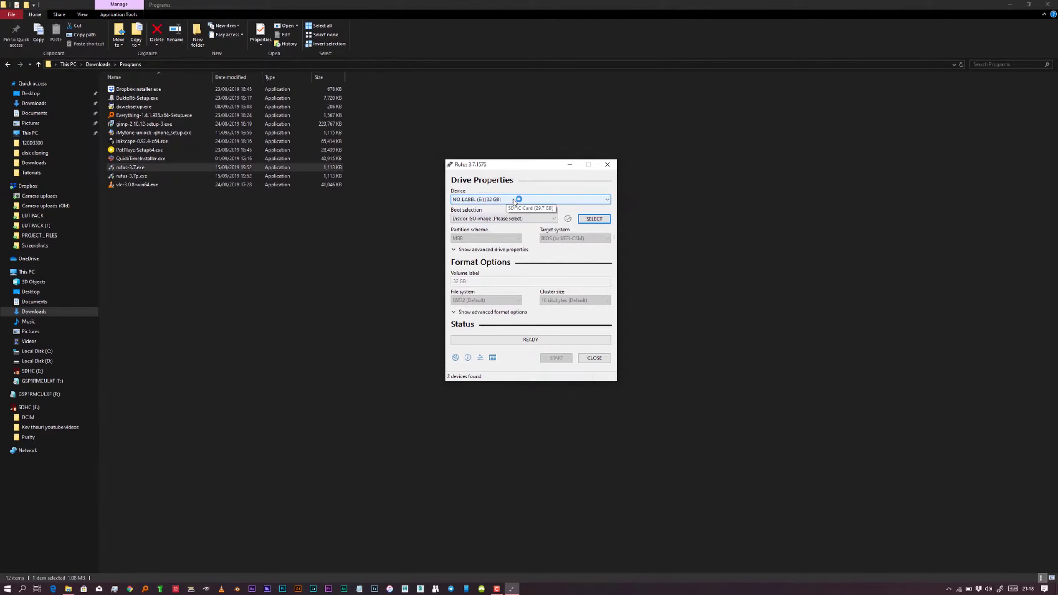
# Choose the GSP1RMCULXF (F:) [4.1GB] USB drive as the target device
pyautogui.click(515, 200)
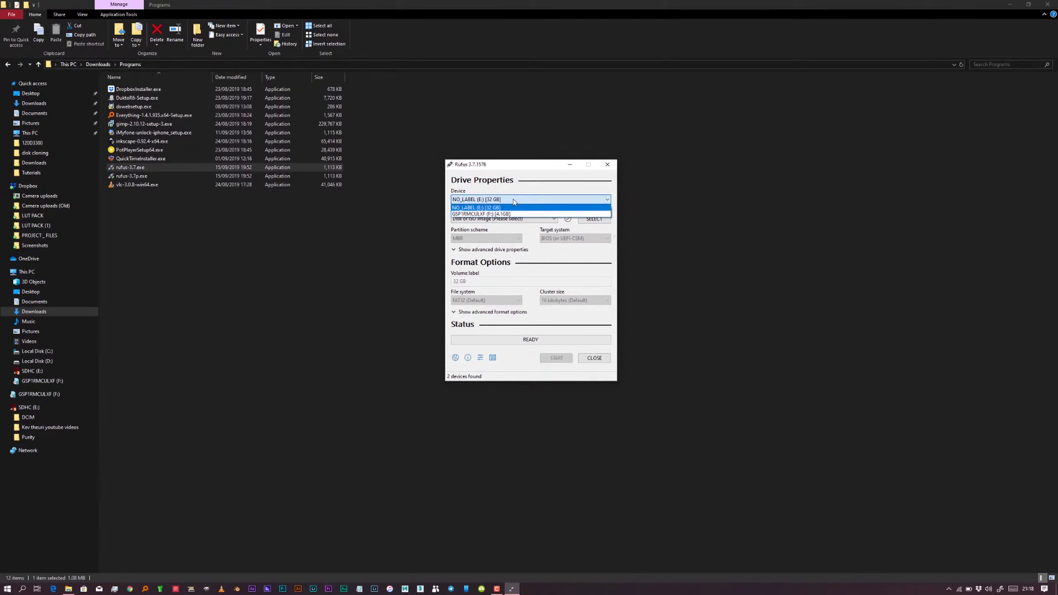
pyautogui.click(509, 214)
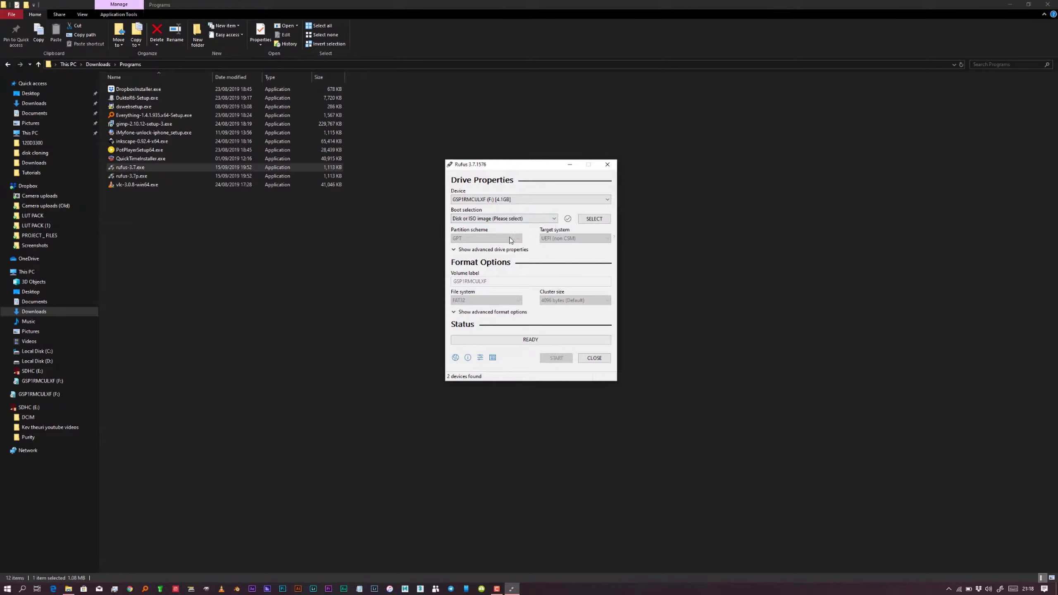
pyautogui.click(505, 219)
pyautogui.click(505, 221)
# View the advanced drive properties, then try the Non bootable boot selection and return it to Disk or ISO image
pyautogui.click(458, 250)
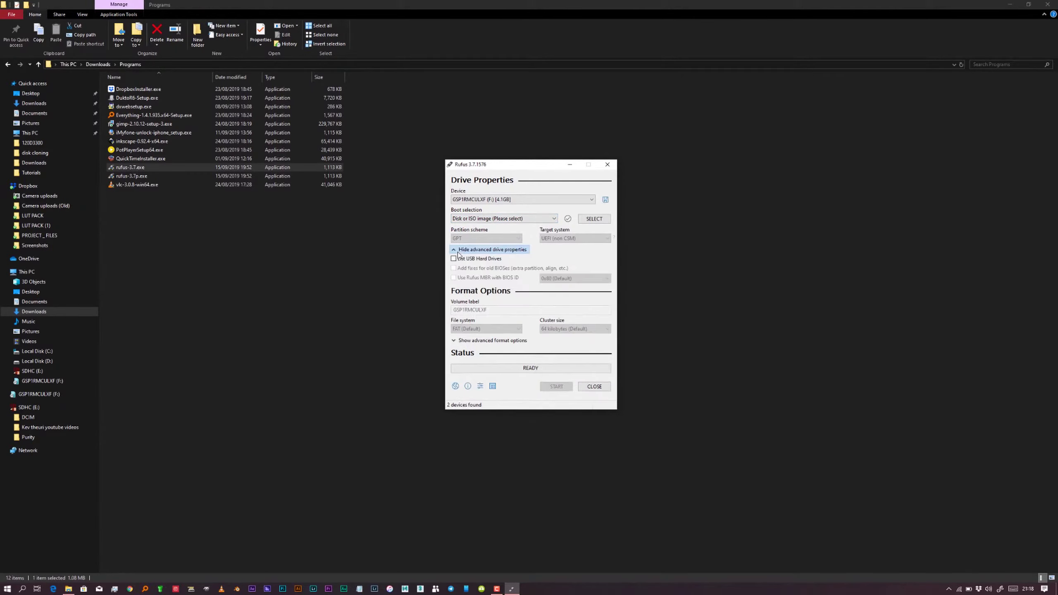
pyautogui.click(457, 252)
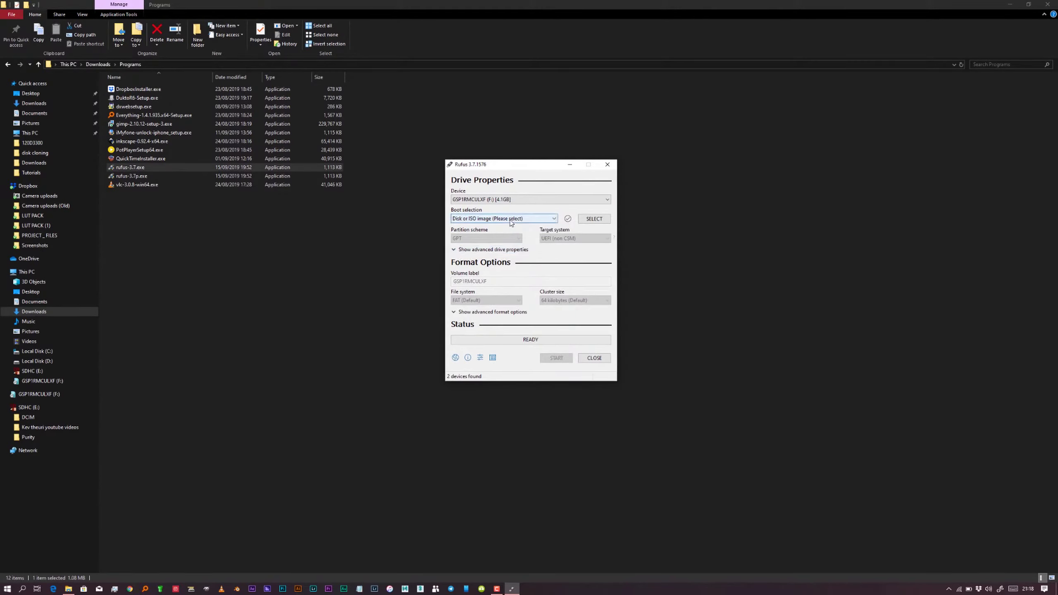
pyautogui.click(511, 223)
pyautogui.click(491, 229)
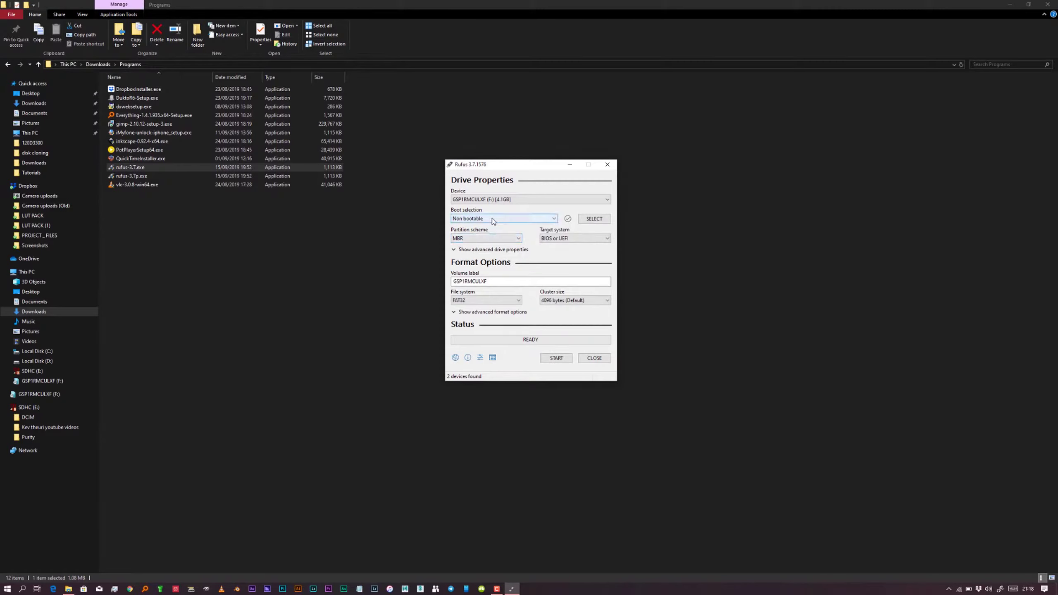
pyautogui.click(493, 221)
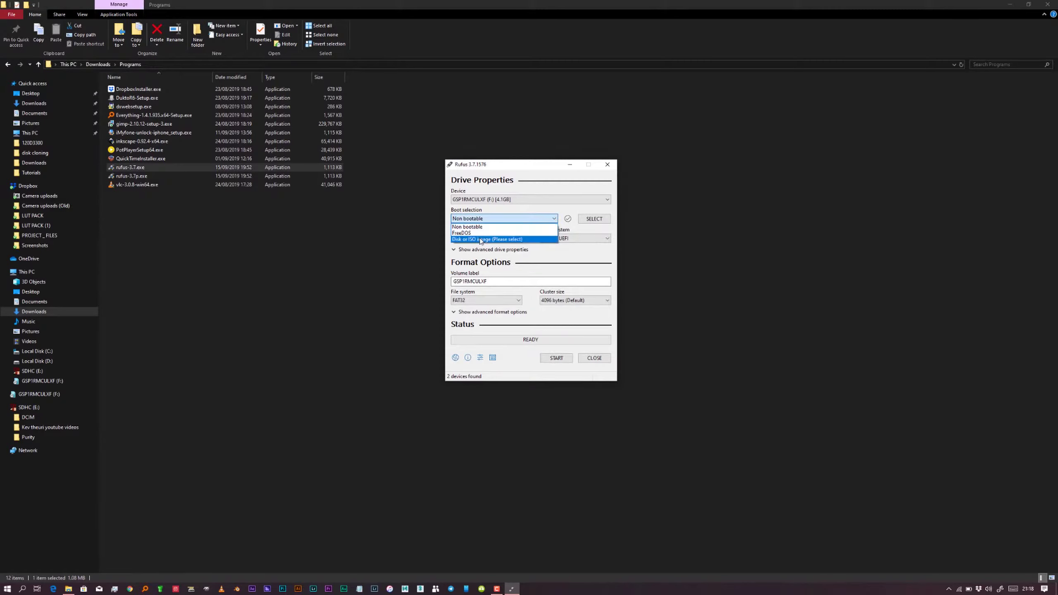
pyautogui.click(481, 238)
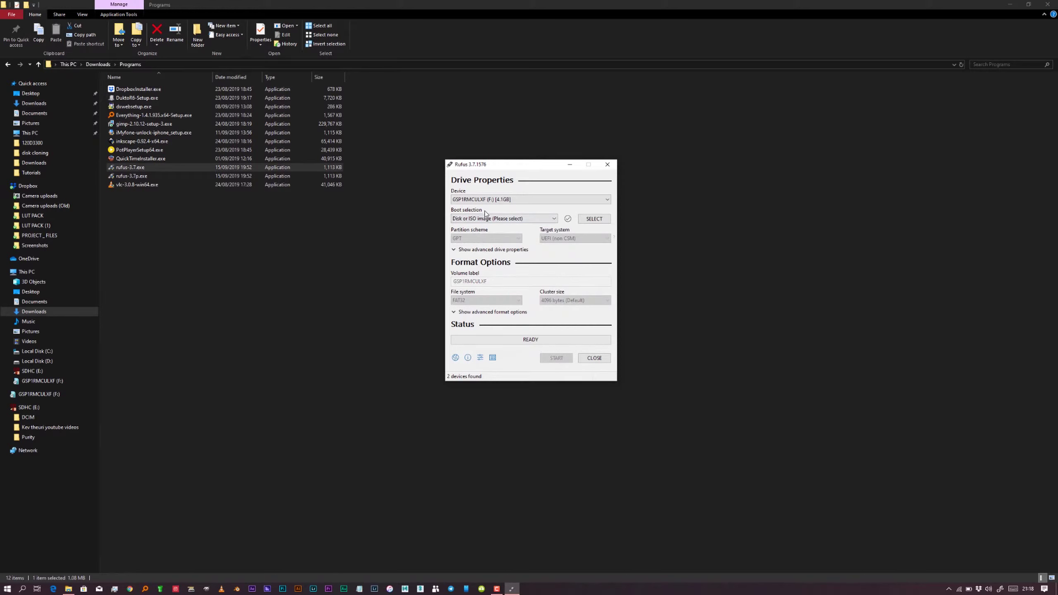
# Set the boot selection to FreeDOS and expand the advanced drive properties
pyautogui.click(484, 217)
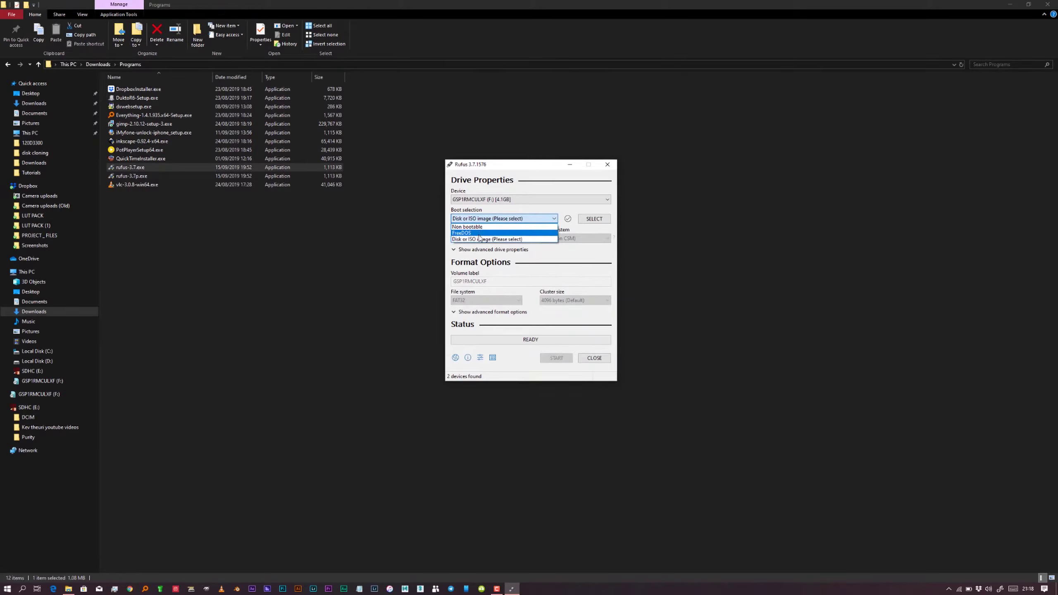
pyautogui.click(480, 235)
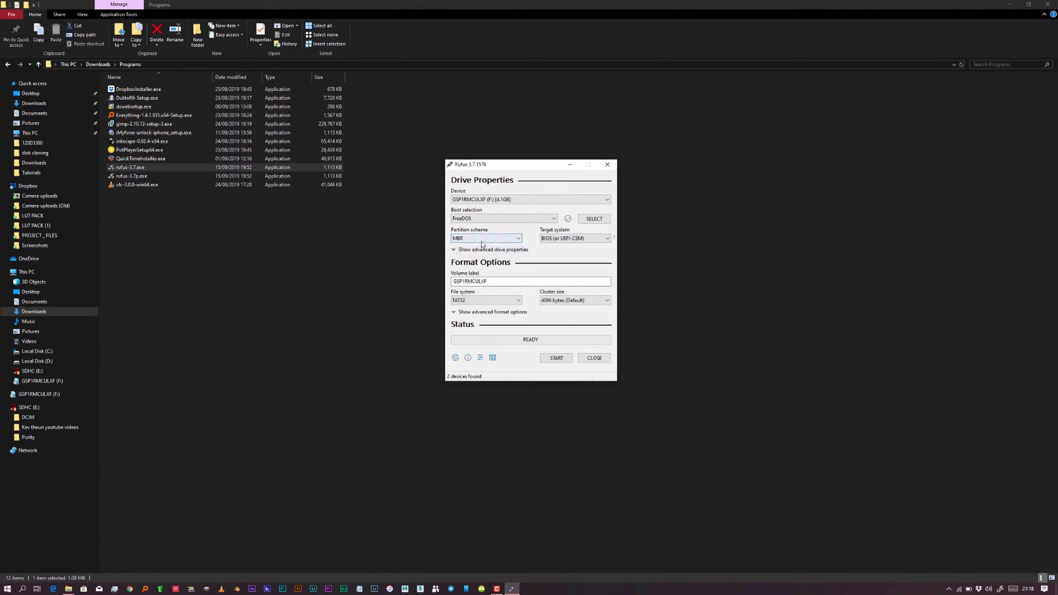
pyautogui.click(512, 250)
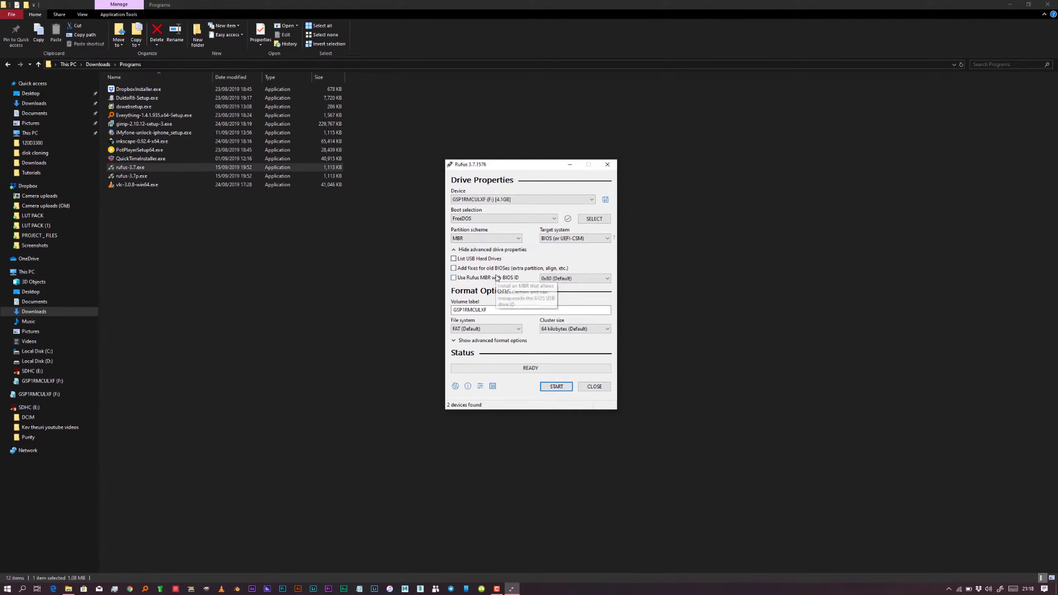
# Switch the boot selection to Disk or ISO image and back to FreeDOS, and check the target system options
pyautogui.click(498, 218)
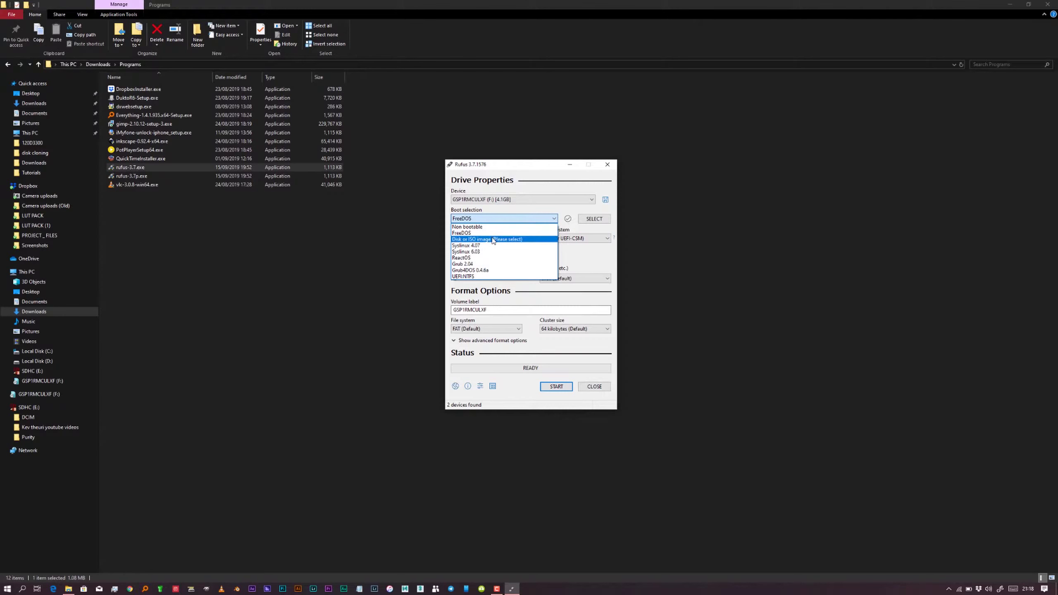
pyautogui.click(493, 240)
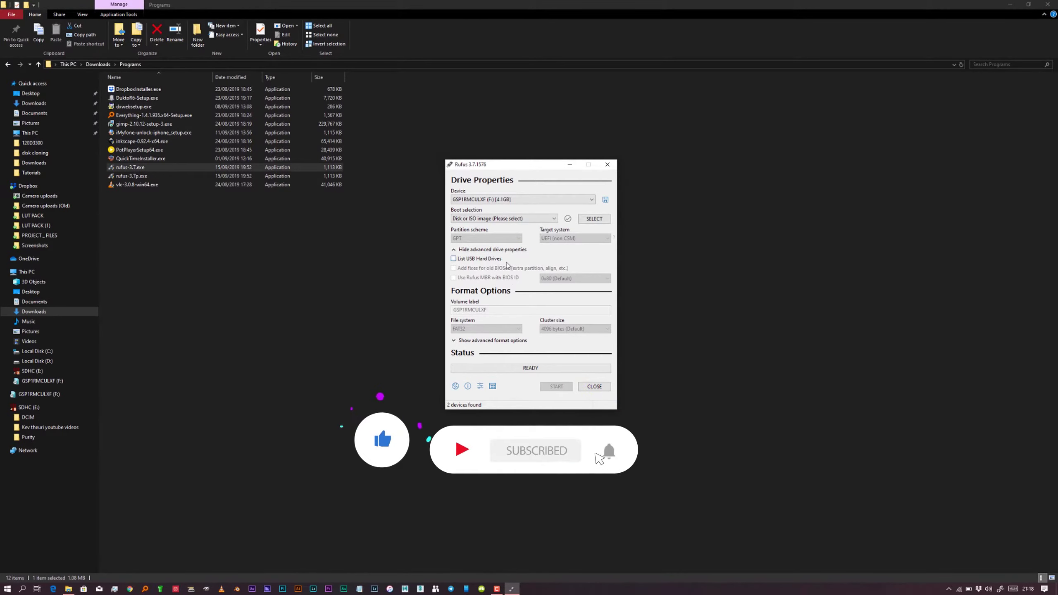
pyautogui.click(504, 220)
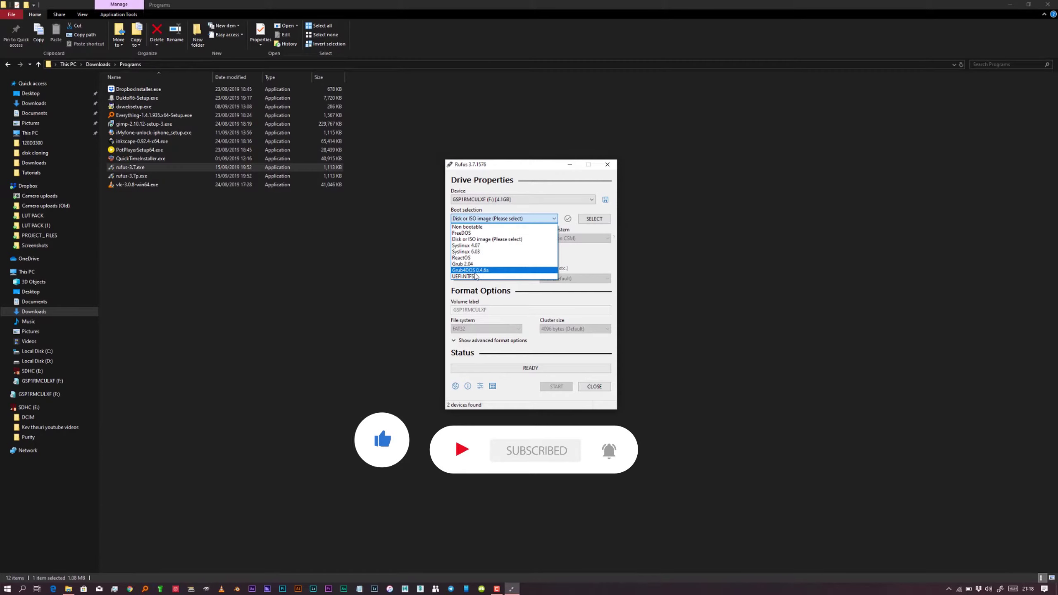
pyautogui.click(482, 234)
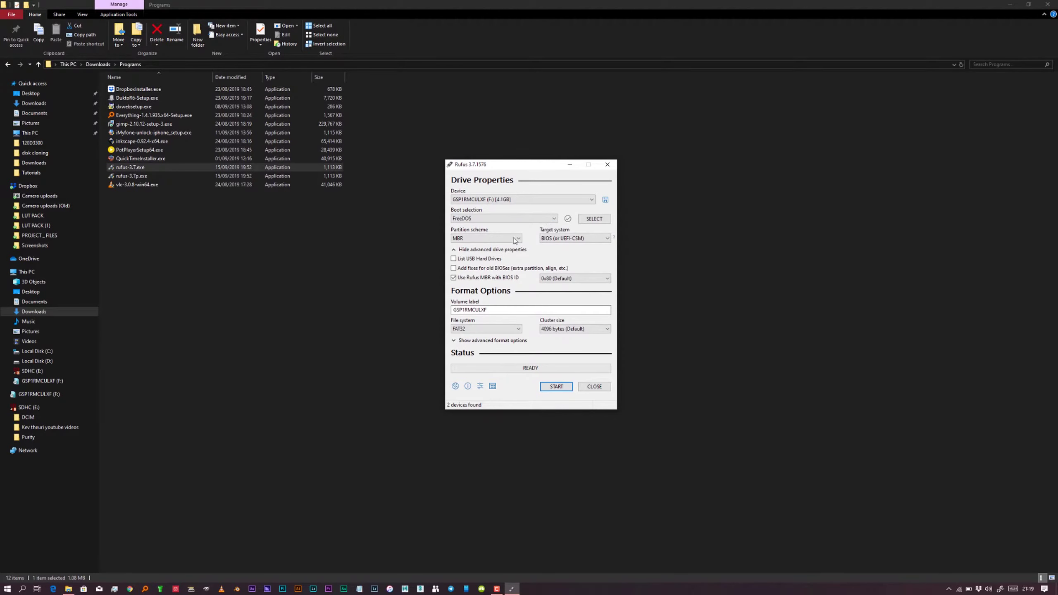
pyautogui.click(549, 240)
pyautogui.click(551, 247)
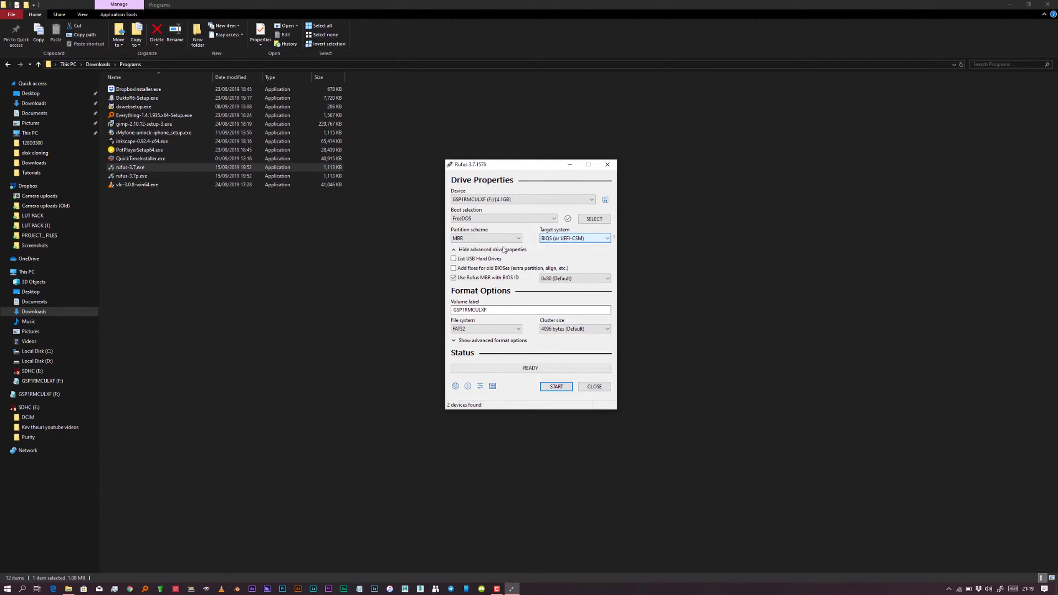
# Browse for a boot image on the SDHC (E:) drive, then return to This PC
pyautogui.click(588, 220)
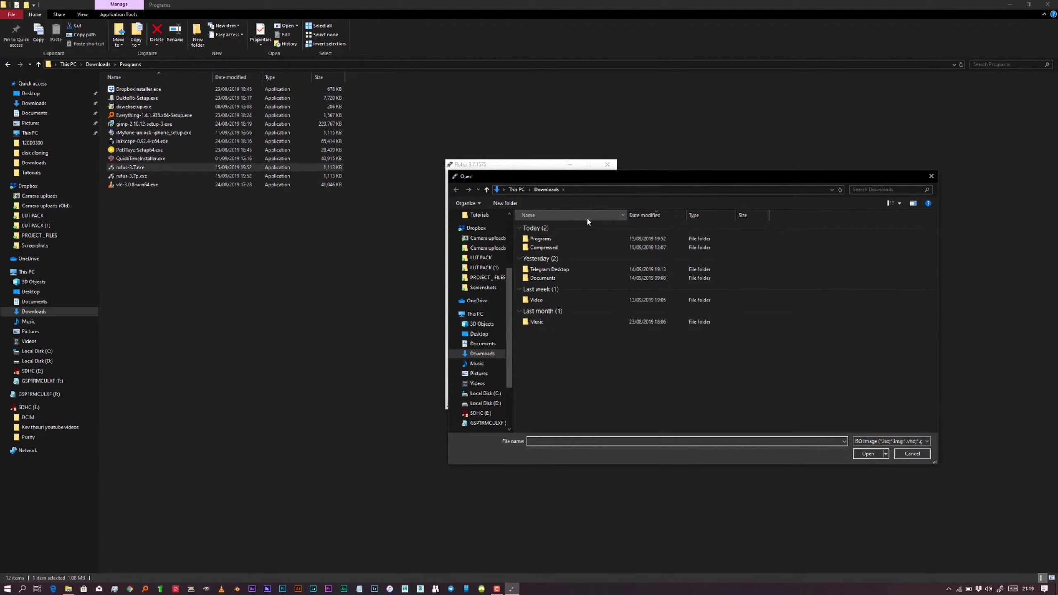
pyautogui.click(473, 315)
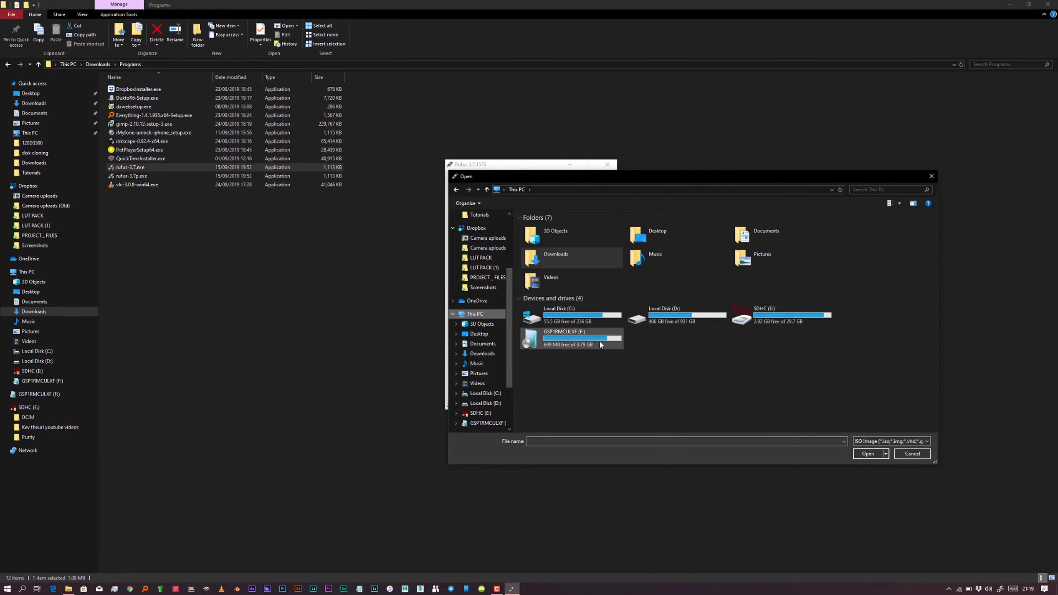
pyautogui.click(795, 315)
pyautogui.doubleClick(795, 316)
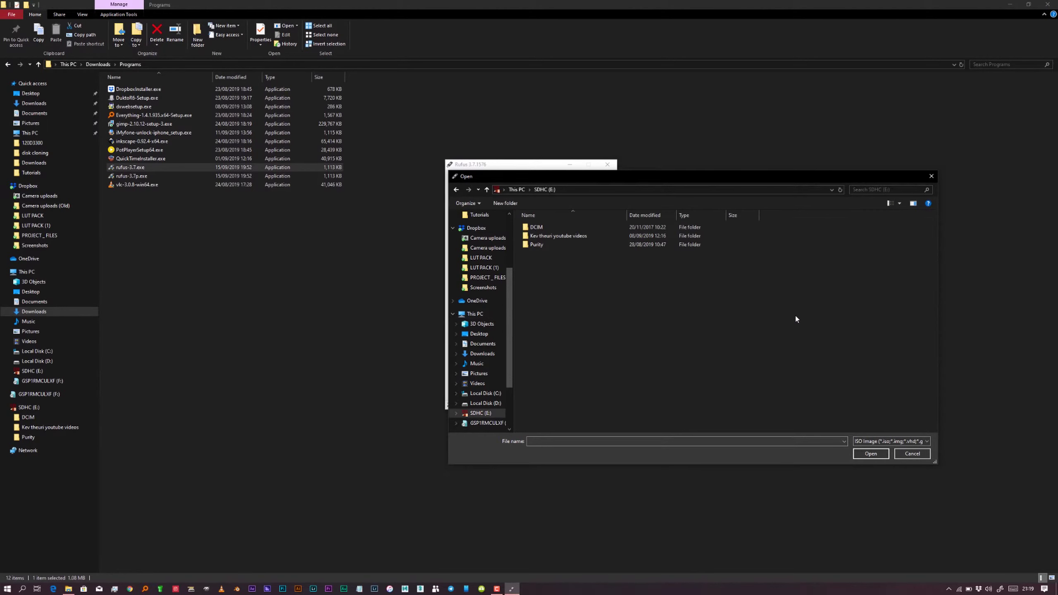
pyautogui.click(456, 190)
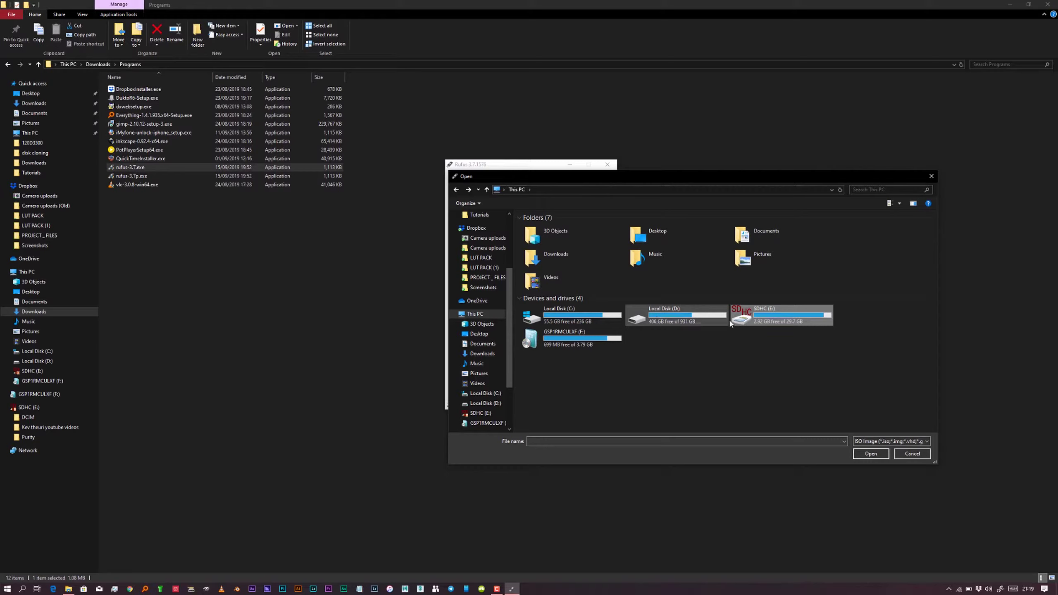
# Refresh the drive list, go to the Programs folder on Local Disk (G:), and leave the image browser
pyautogui.click(840, 189)
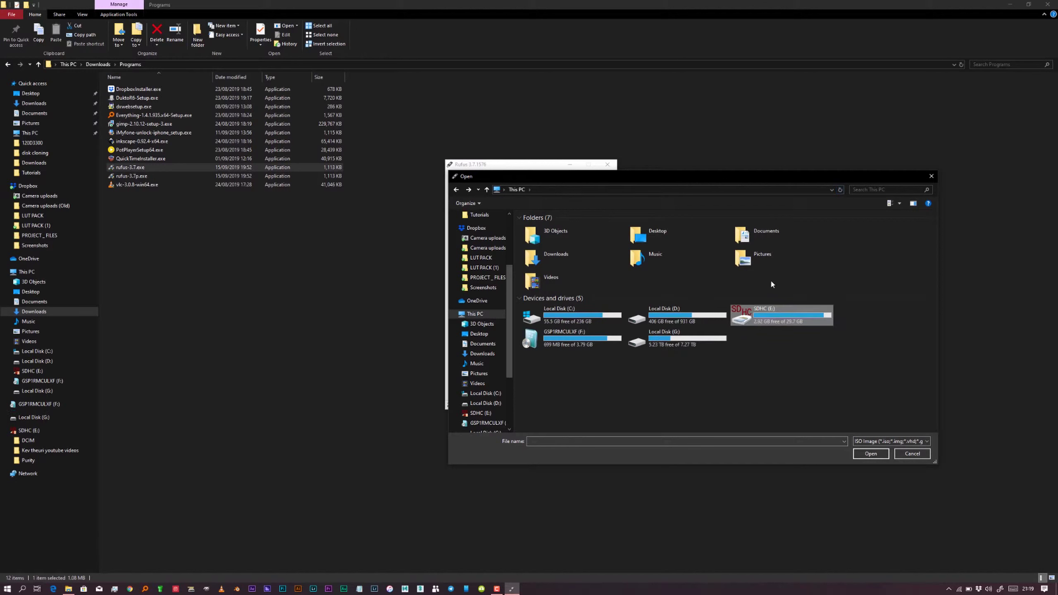
pyautogui.doubleClick(679, 346)
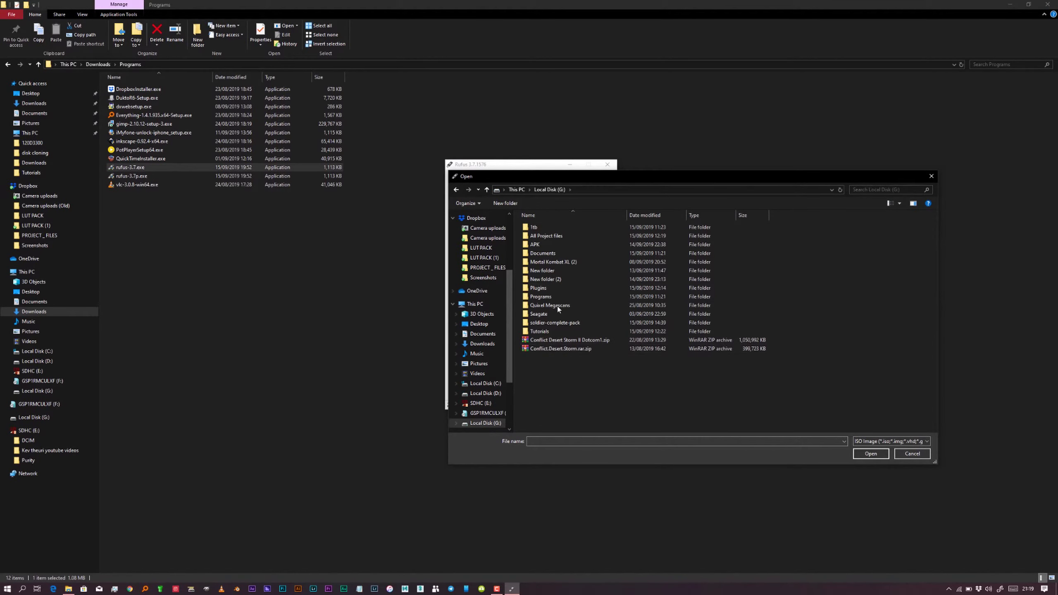
pyautogui.click(546, 300)
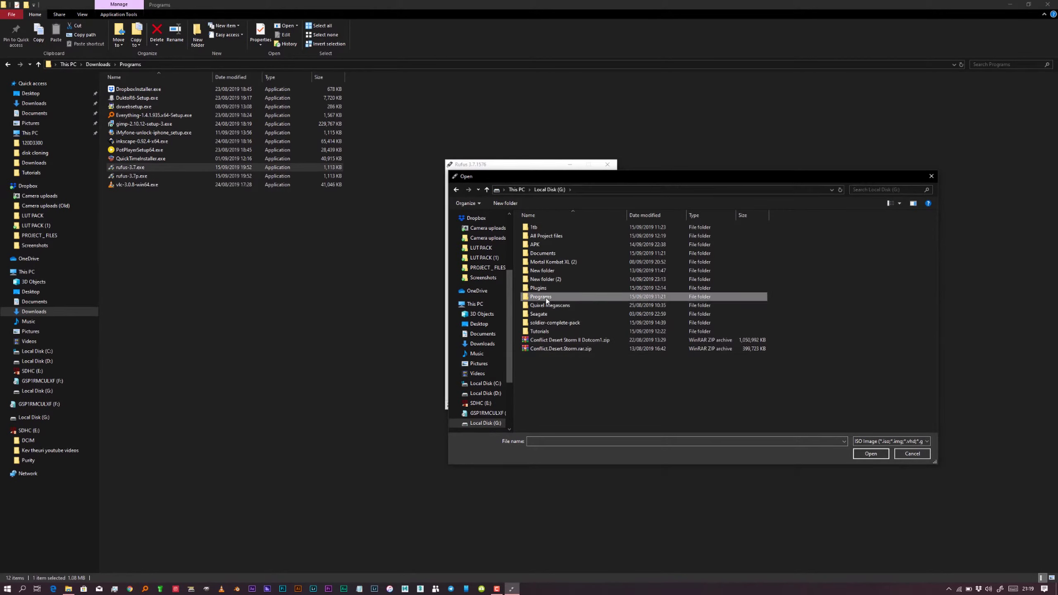
pyautogui.press('Escape')
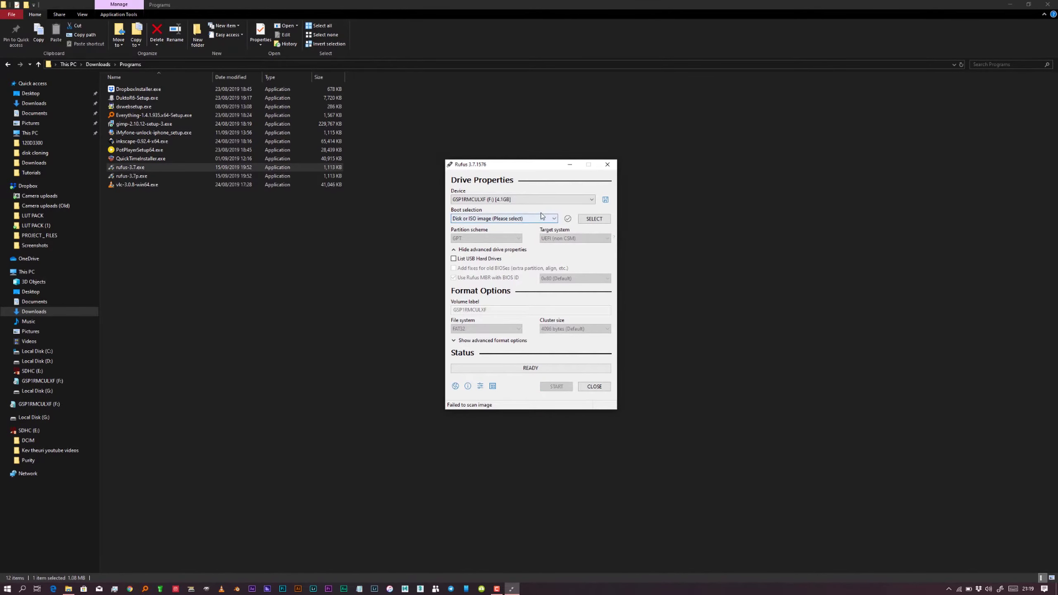
# Load Win7_Ultimate_SP1_EngInternational_x64_aiosetup.iso from the Windows folder inside Programs as the boot image
pyautogui.click(593, 220)
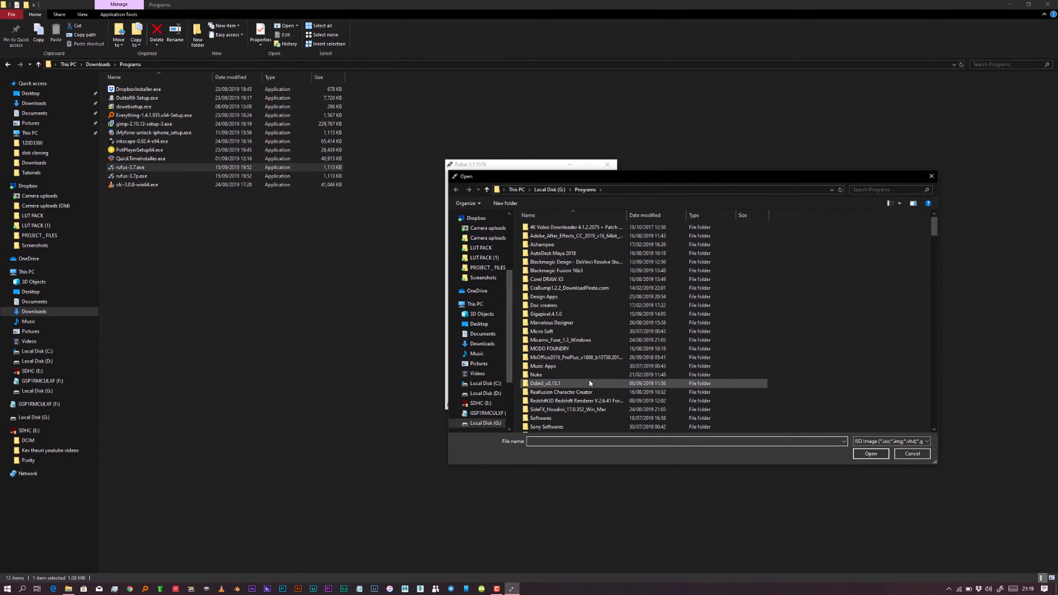
pyautogui.scroll(-1, 582, 375)
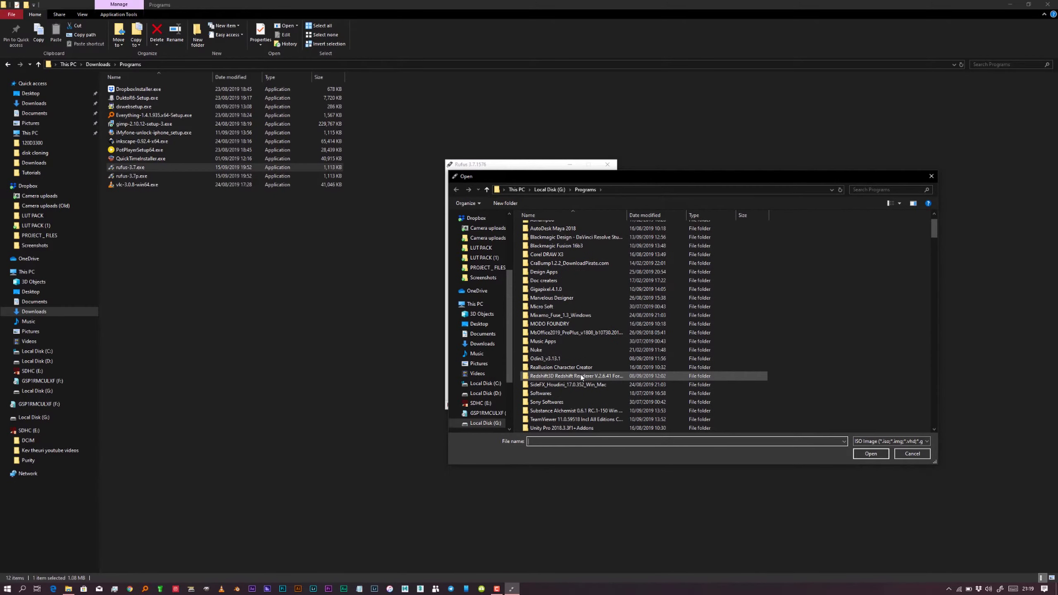
pyautogui.scroll(-1, 578, 384)
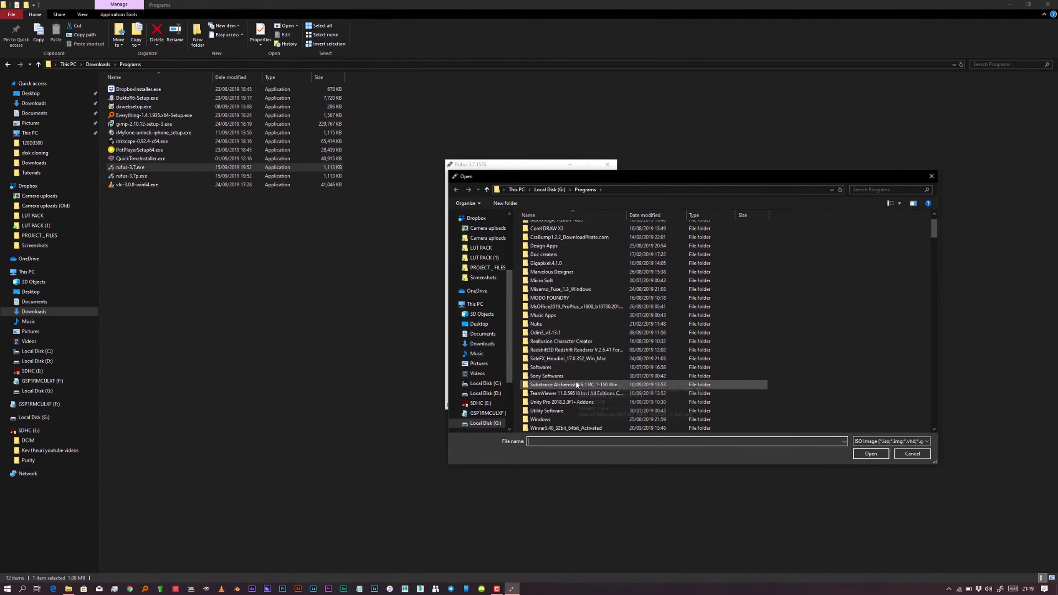
pyautogui.scroll(-2, 577, 385)
pyautogui.doubleClick(559, 367)
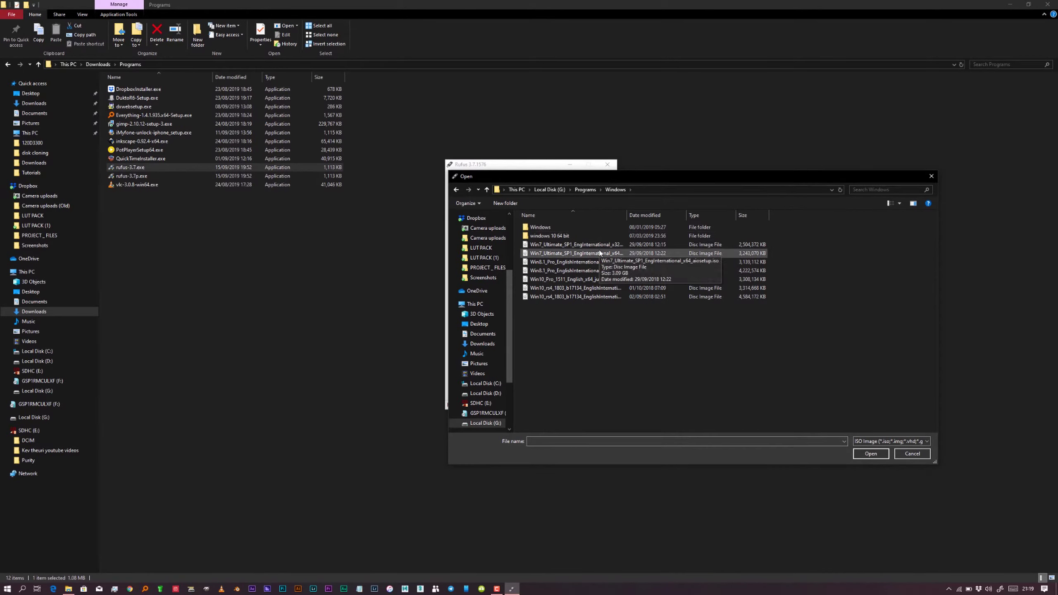
pyautogui.click(599, 253)
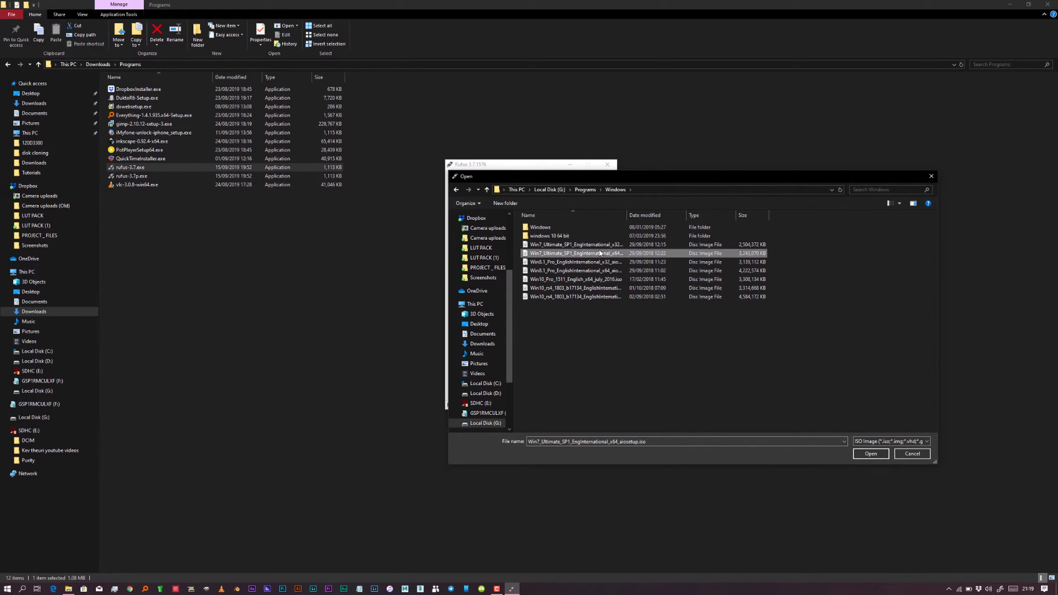
pyautogui.click(864, 453)
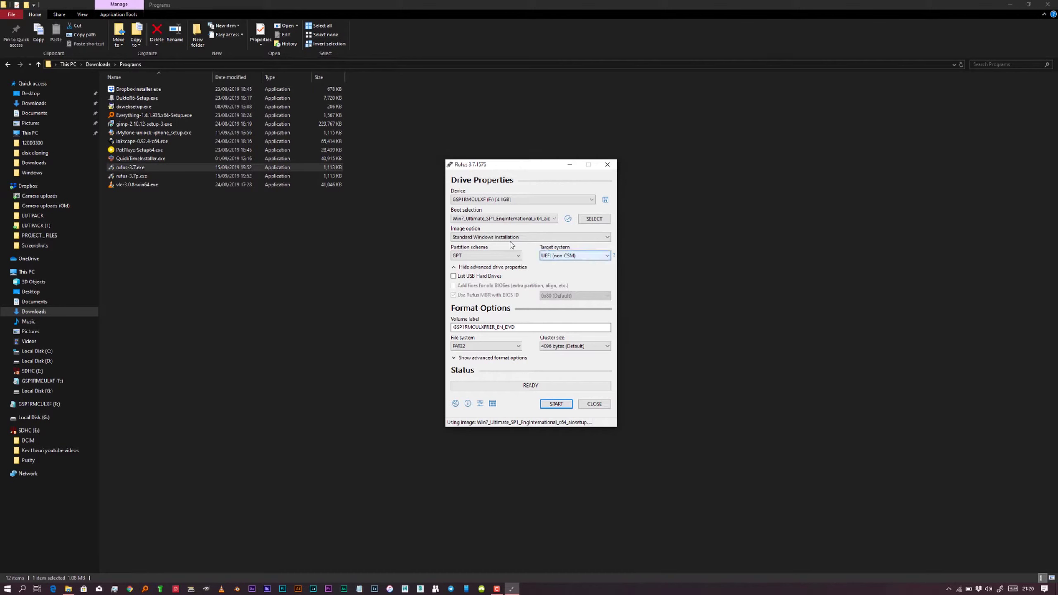
# Set the partition scheme to MBR and start writing the drive, accepting that all its data is destroyed
pyautogui.click(500, 256)
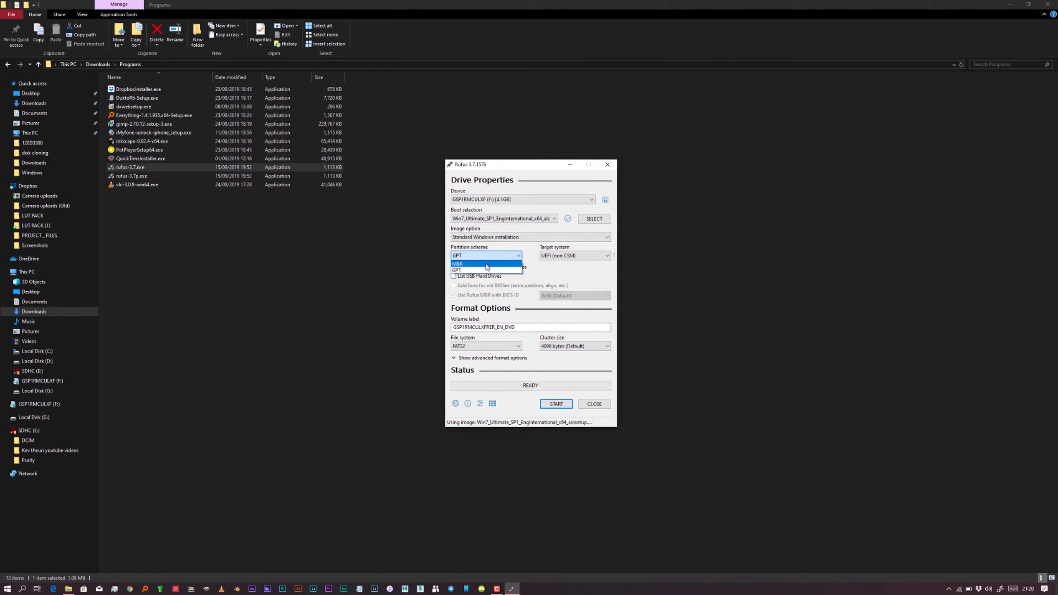
pyautogui.click(486, 264)
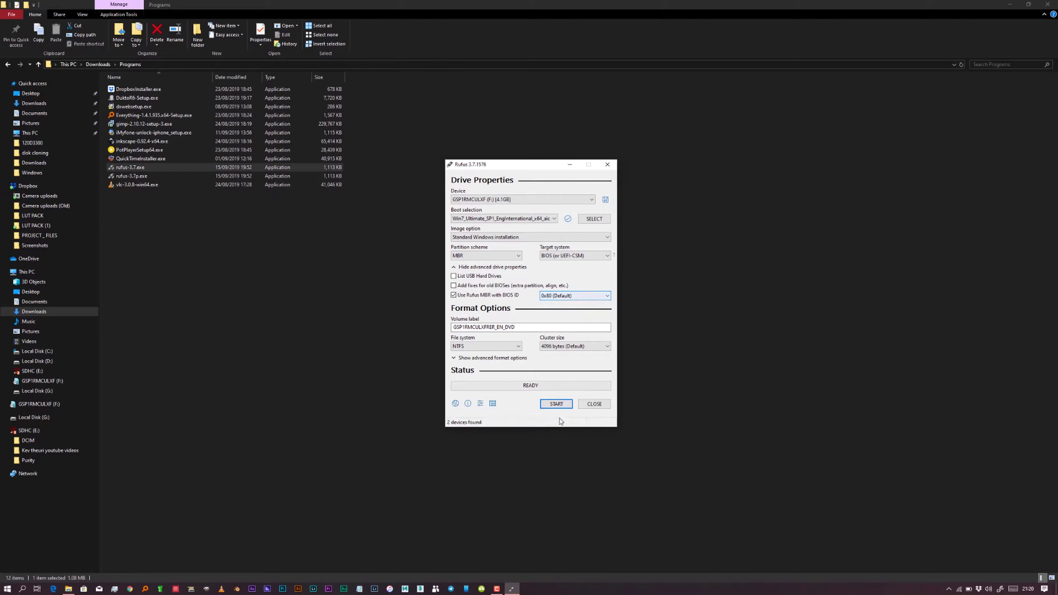
pyautogui.click(557, 403)
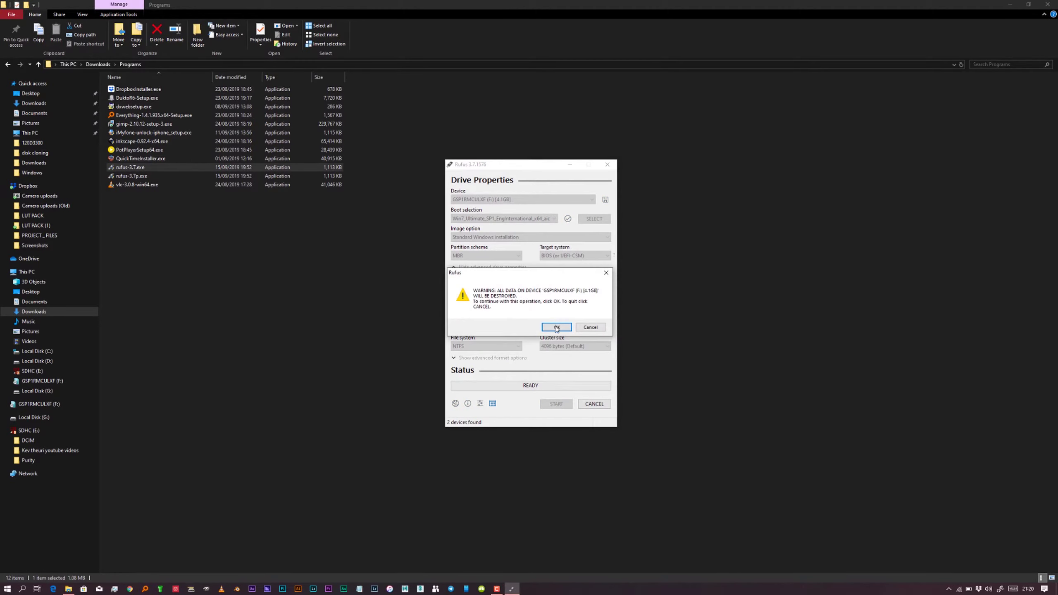
pyautogui.click(557, 328)
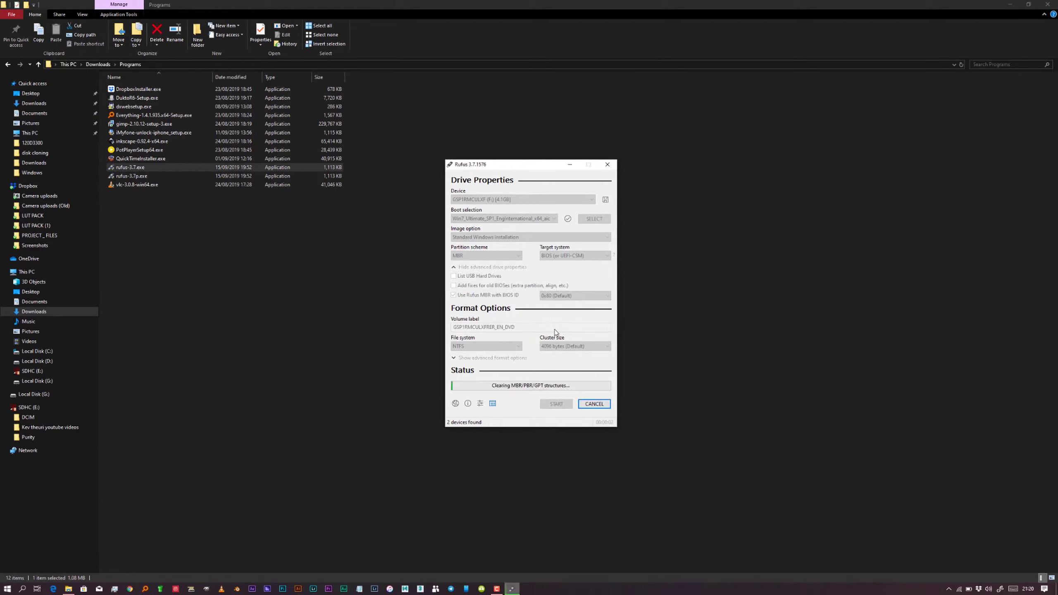
# Check the drives in This PC while the ISO files copy, and clear the file windows off the desktop
pyautogui.click(27, 271)
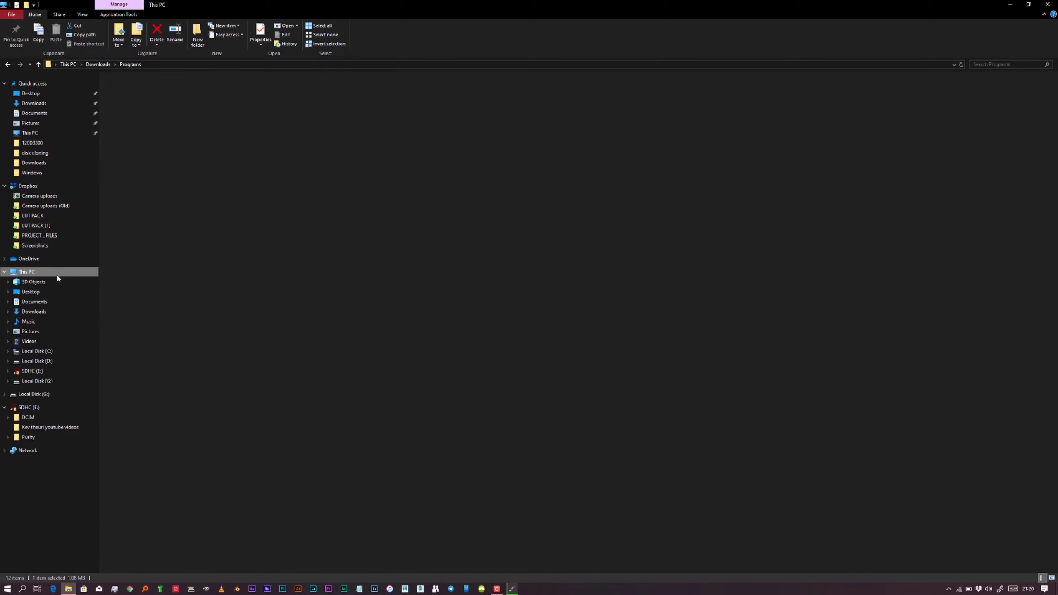
pyautogui.click(1009, 5)
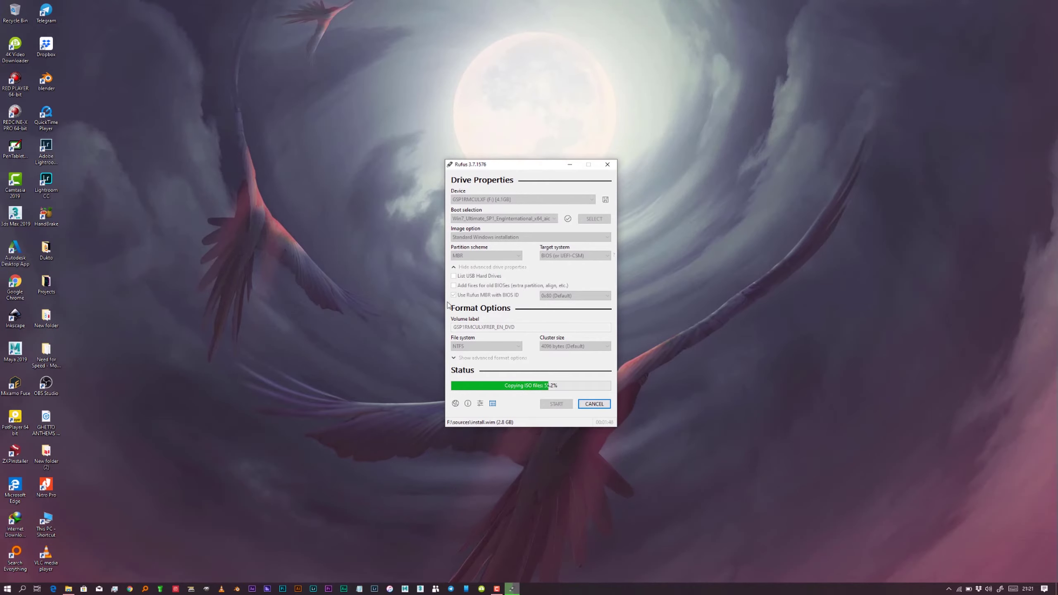
pyautogui.doubleClick(45, 522)
pyautogui.click(855, 73)
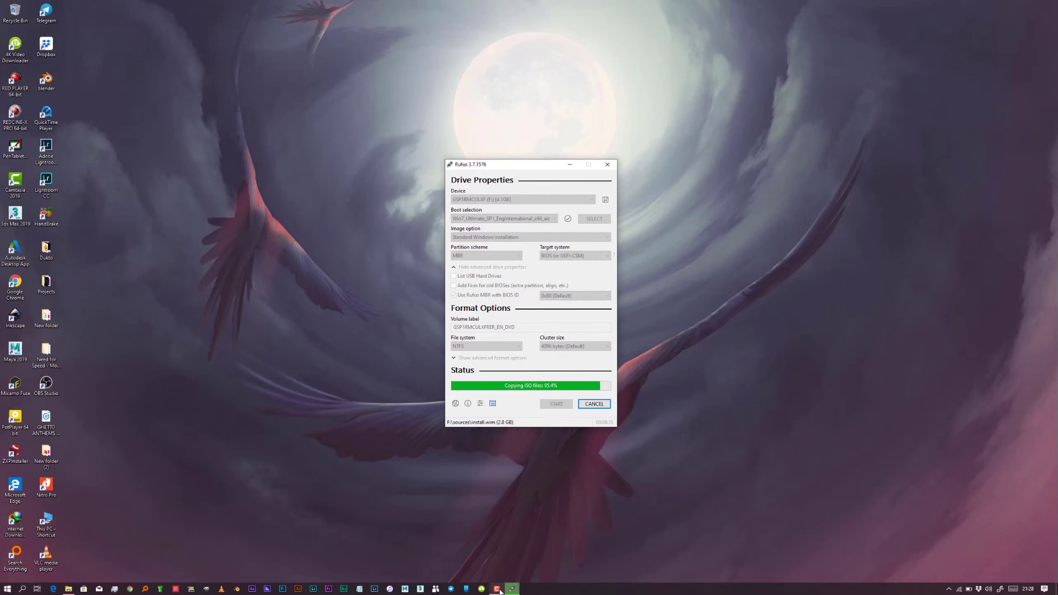
# Switch to the next desktop background while the ISO files copy
pyautogui.click(615, 494)
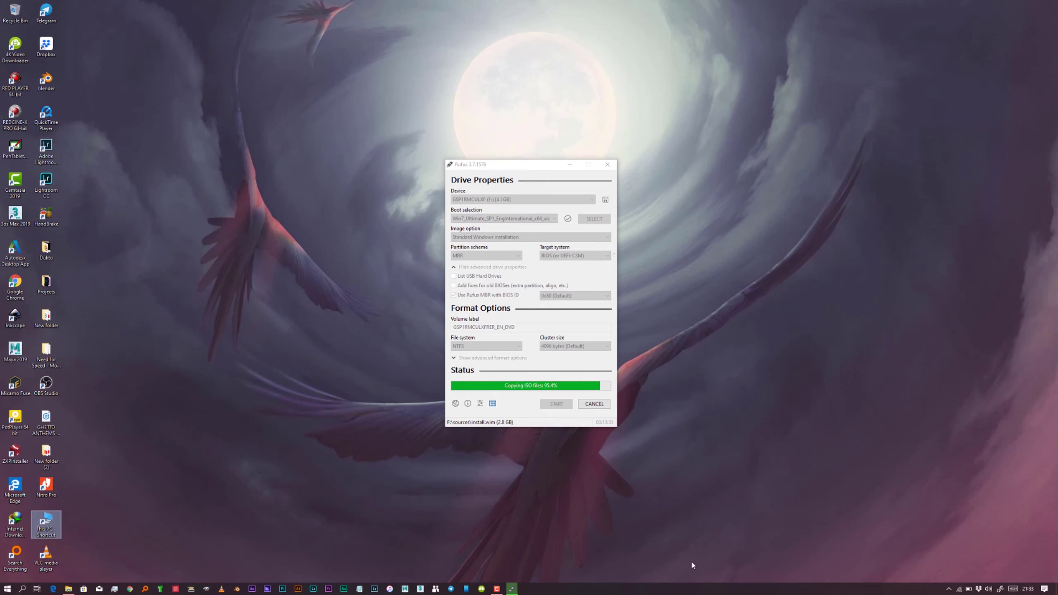
pyautogui.rightClick(921, 542)
pyautogui.click(957, 454)
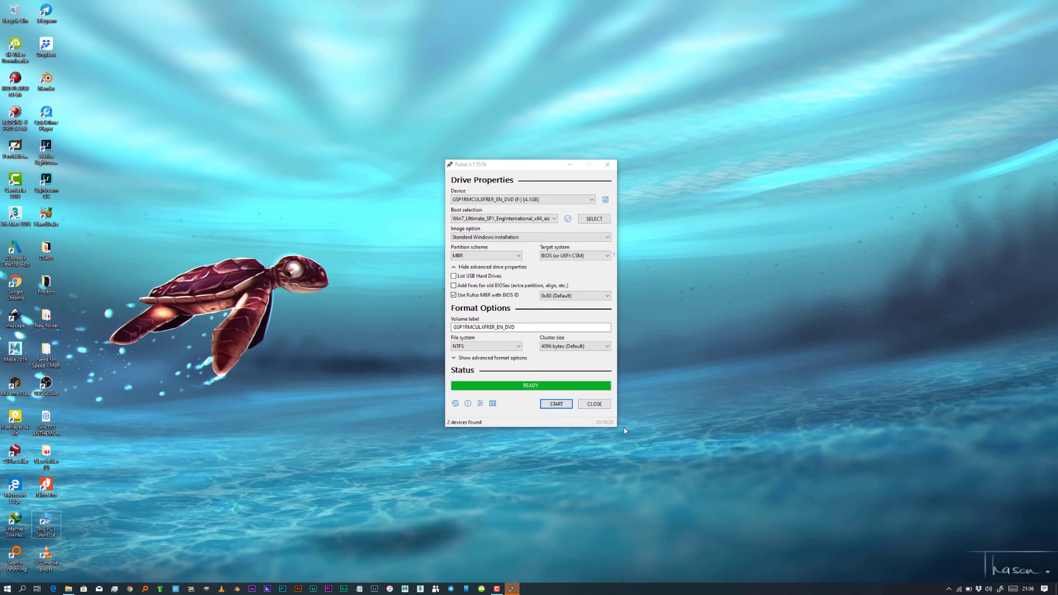
# Close Rufus and bring up the screen recorder controls
pyautogui.click(598, 406)
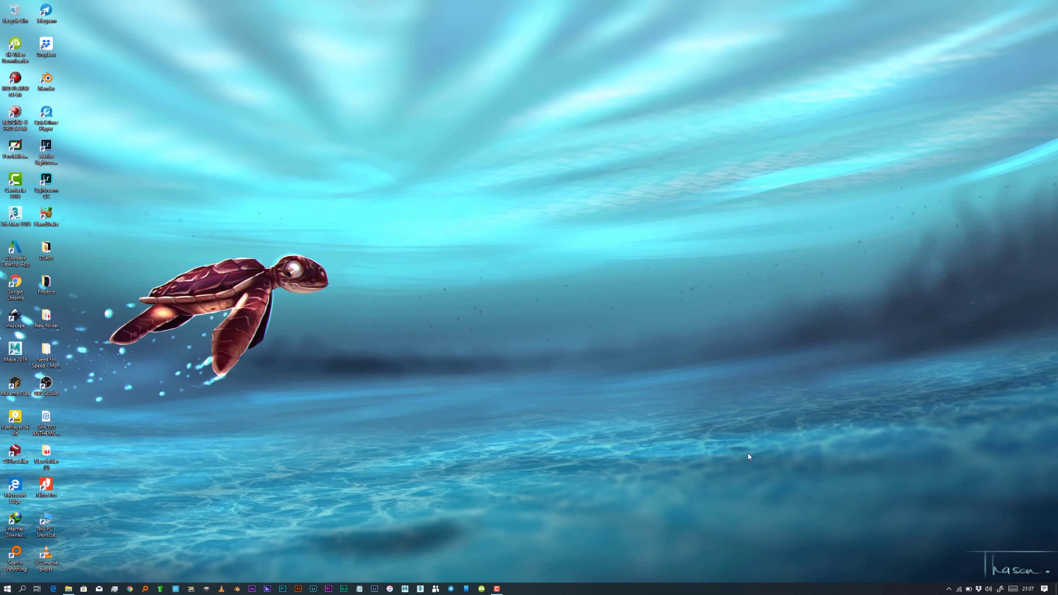
pyautogui.click(496, 588)
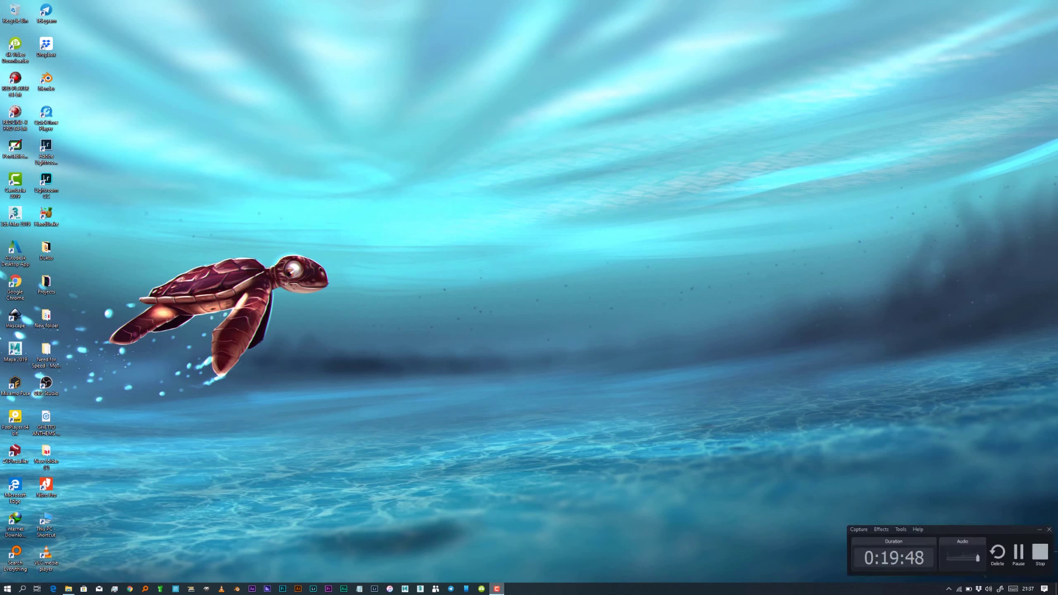